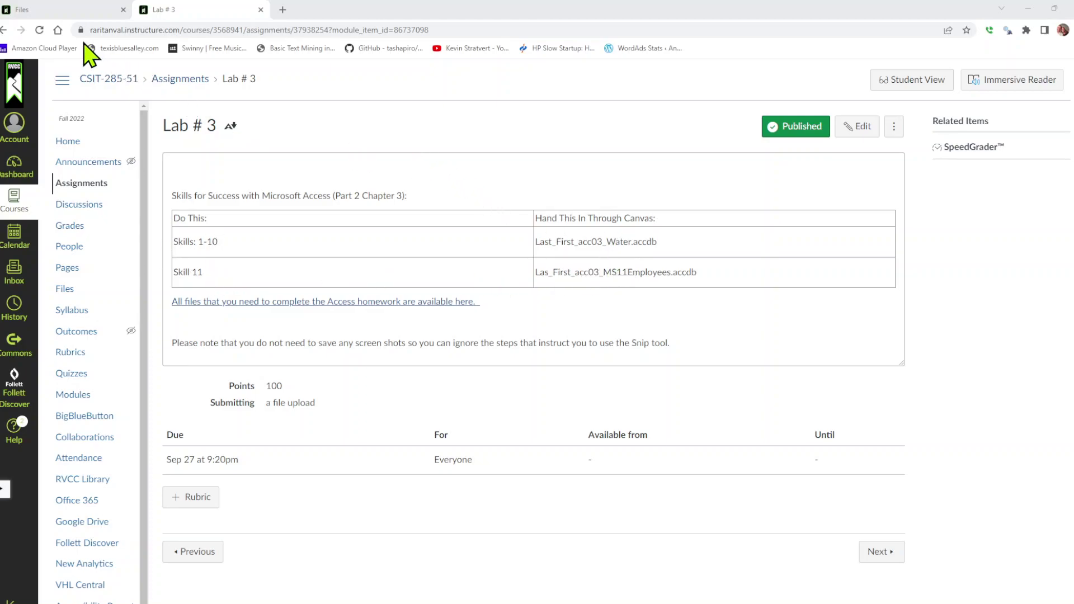
- Find acc03_Water.accdb among the course's Chapter 3 files and show the actions available for it
click(61, 9)
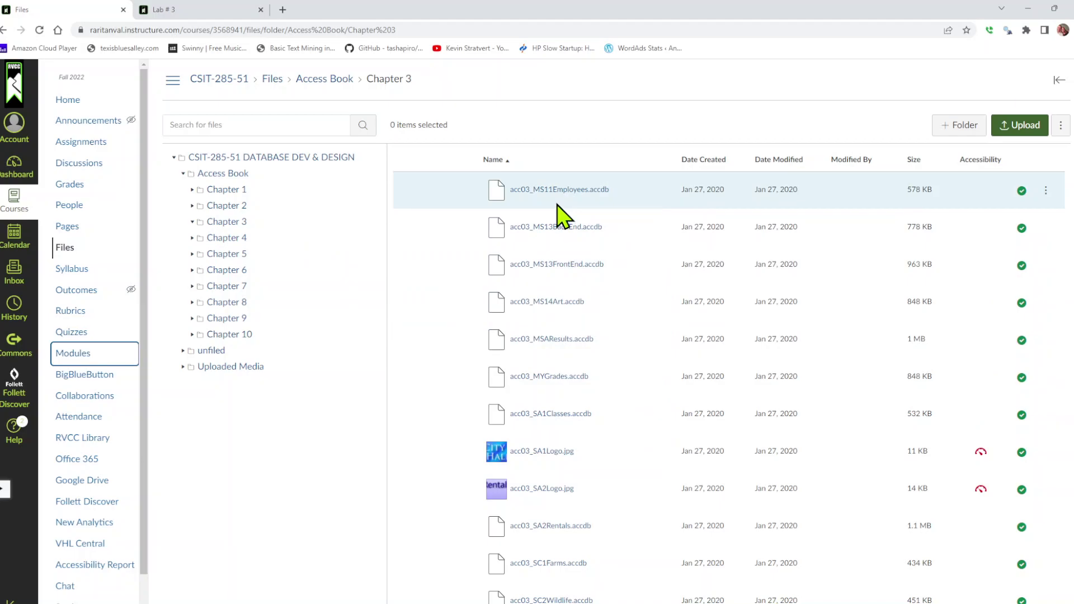
scroll(575, 249, down, 5)
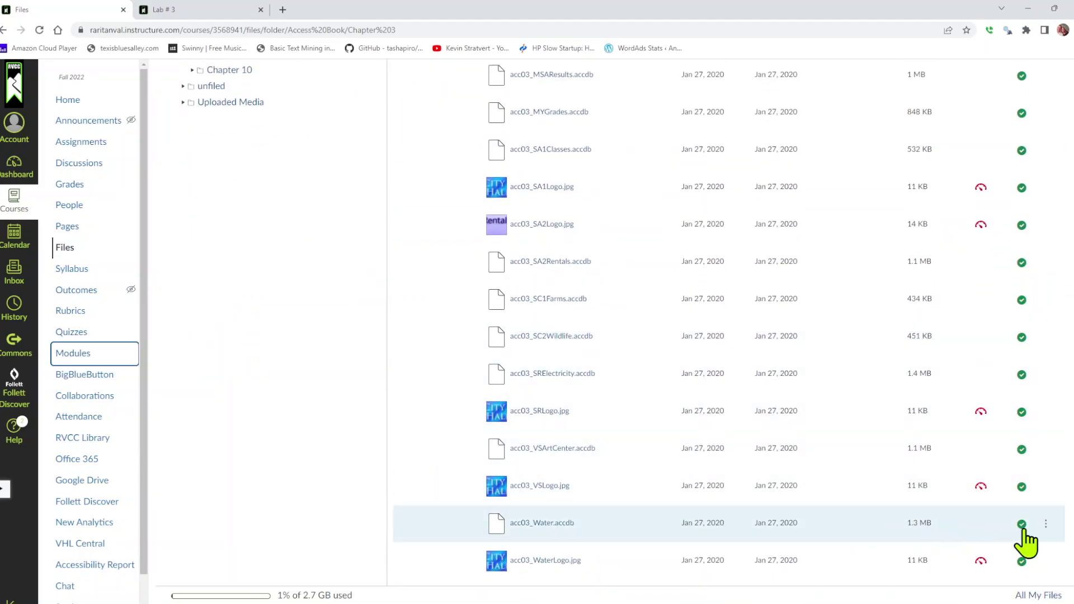
click(1052, 524)
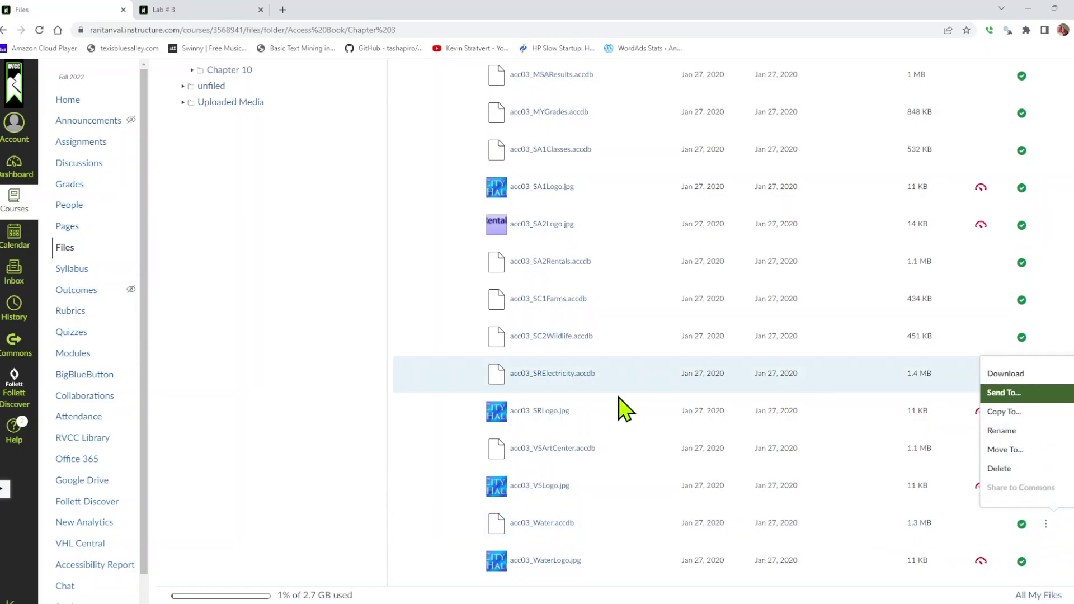
- Switch to the Last_First_acc03_Water database in Access, look at its start page with the recent files, and return to the database
mouse_move(520, 601)
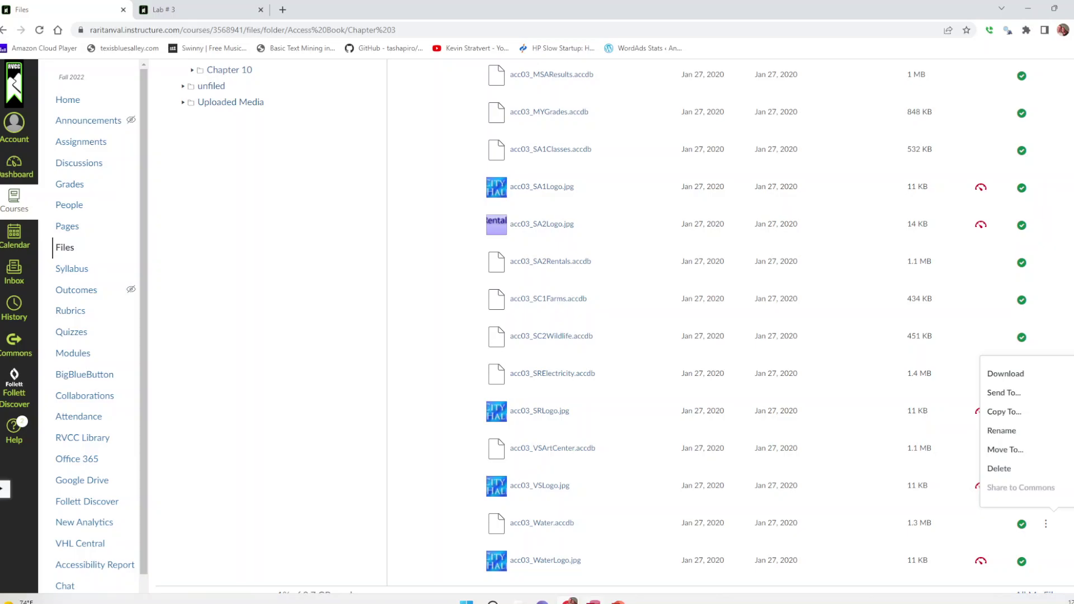
mouse_move(594, 601)
click(592, 537)
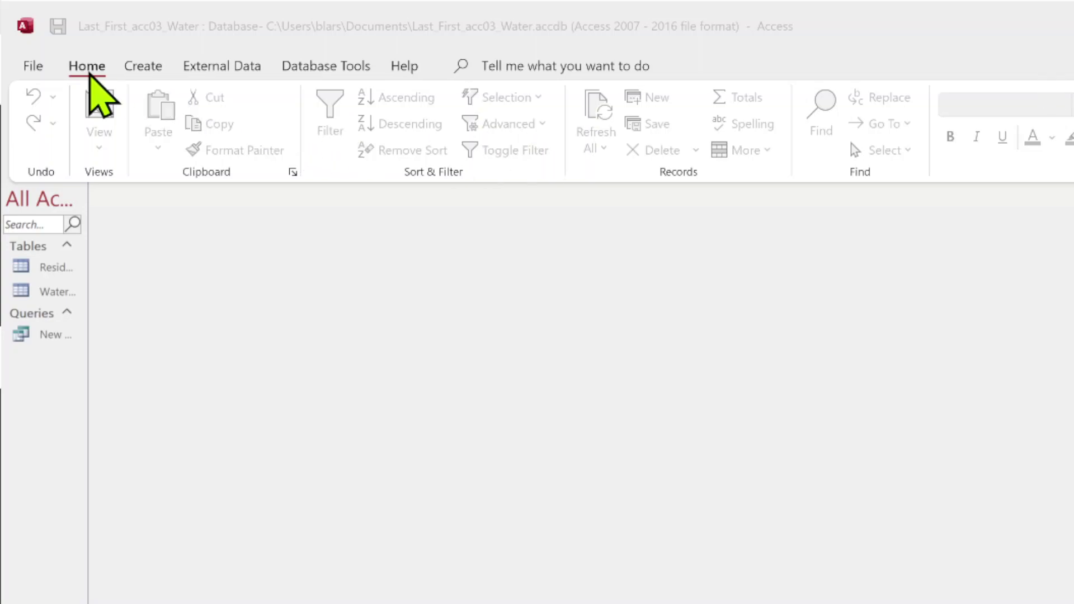
click(33, 67)
click(33, 67)
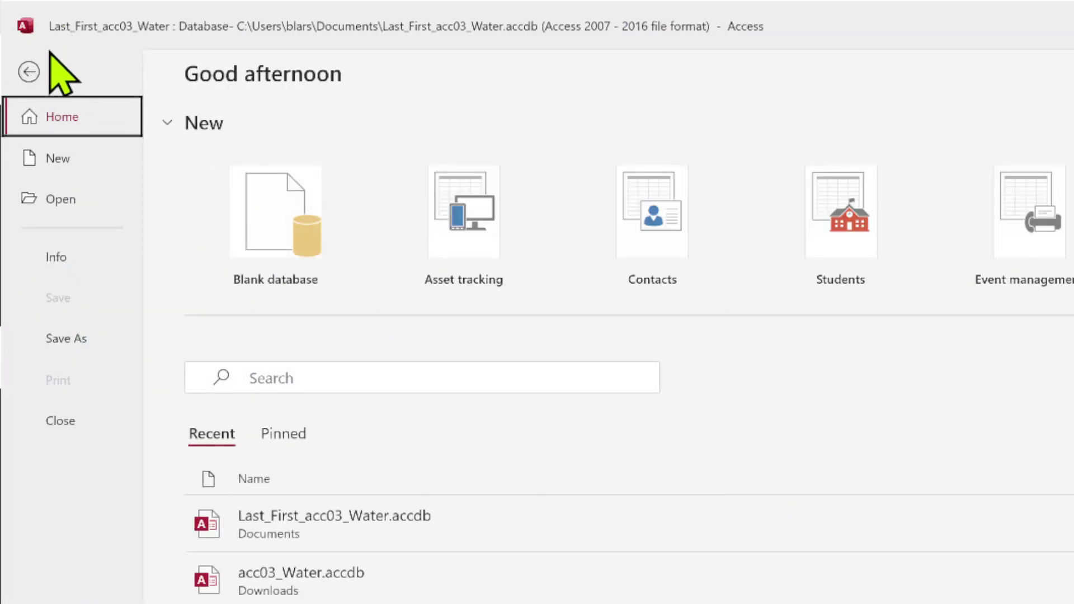
click(30, 70)
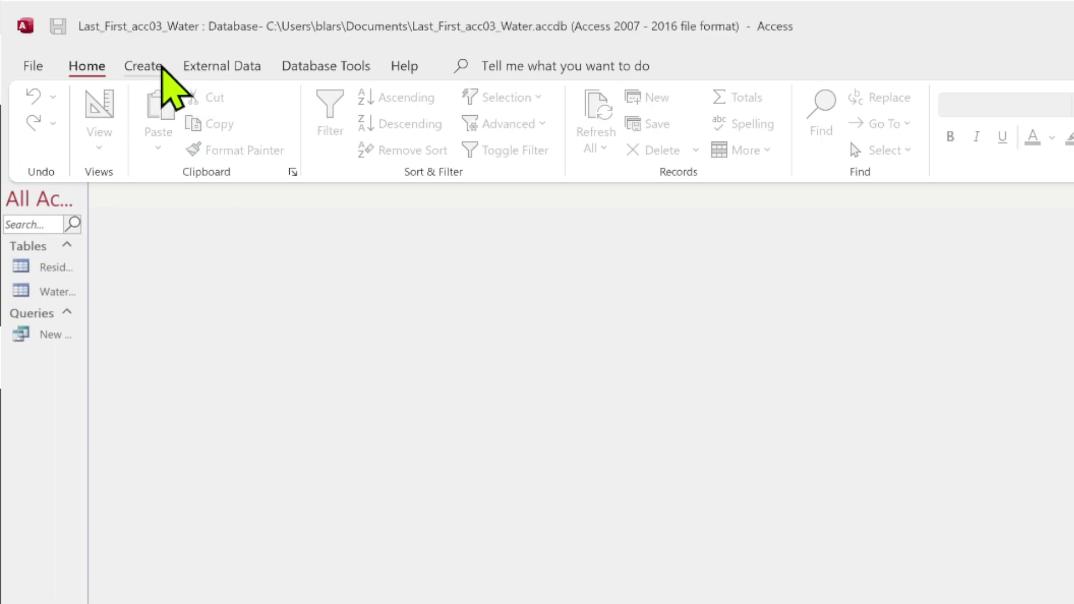
- Start the Form Wizard and choose the Water Bills table as the form's source
click(161, 66)
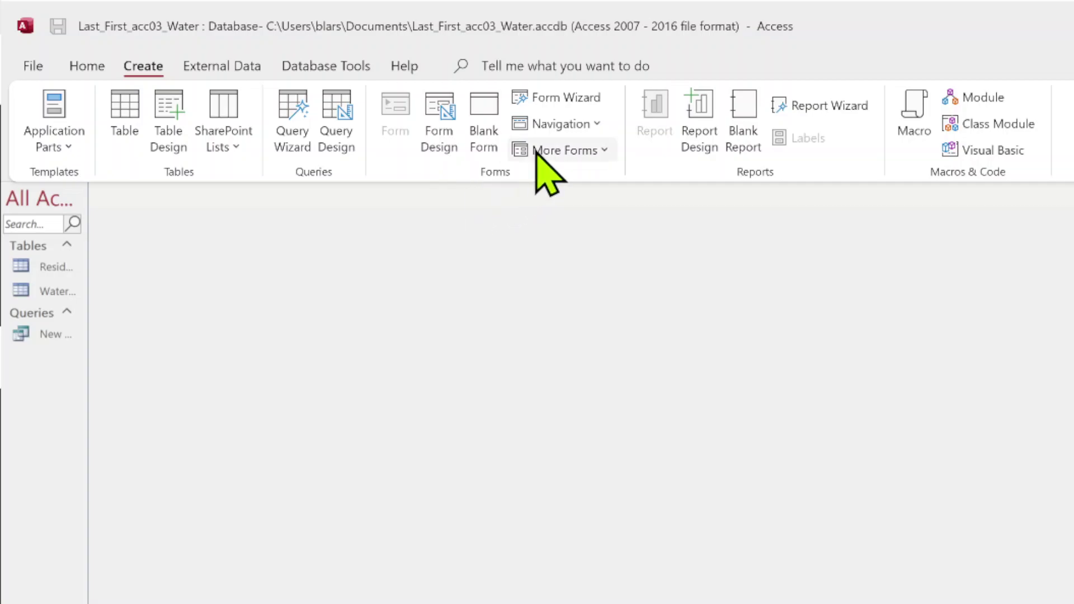
click(562, 98)
drag(785, 249, 348, 186)
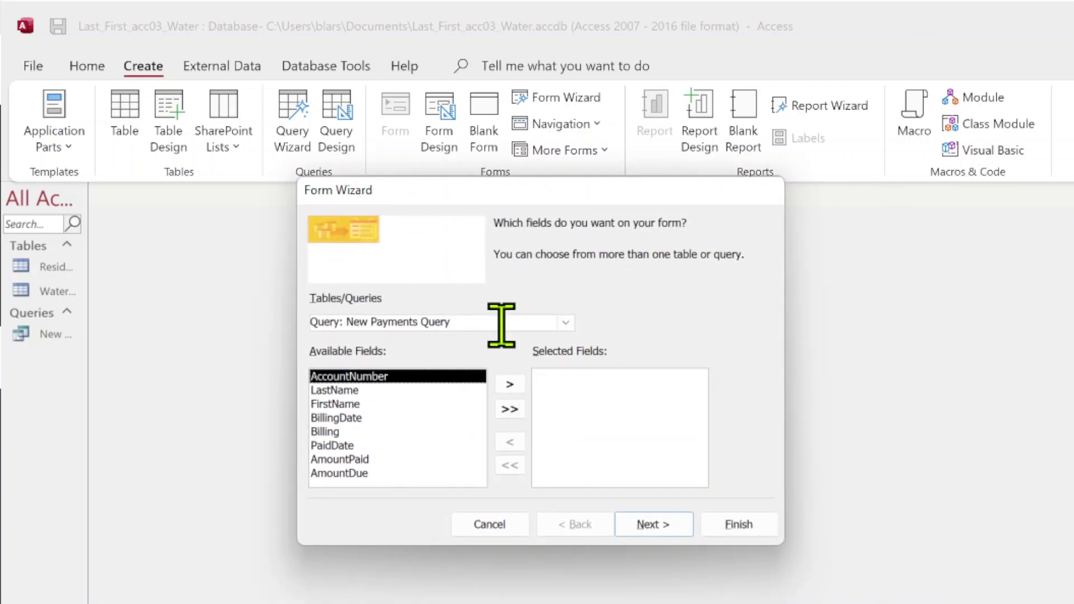
click(566, 323)
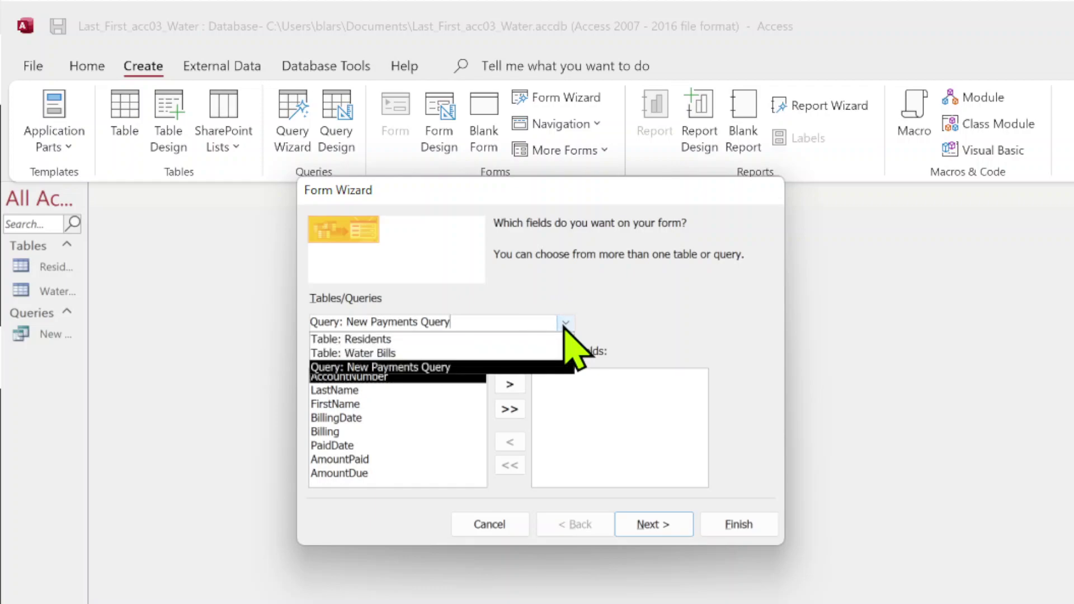
click(408, 353)
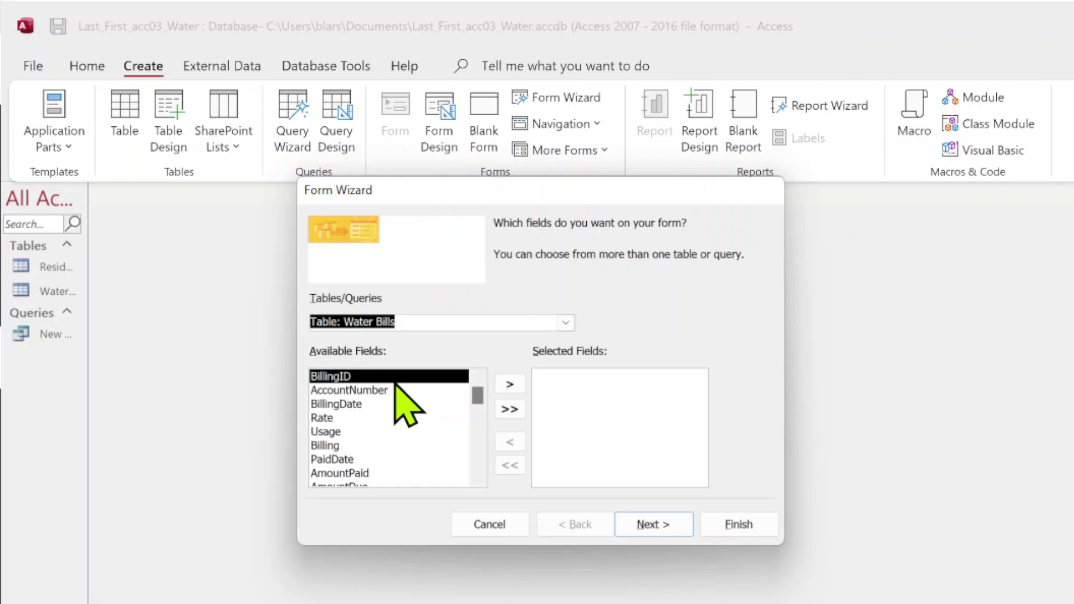
- Include every Water Bills field from BillingID through AmountDue in the form, leaving out Audited
double_click(396, 380)
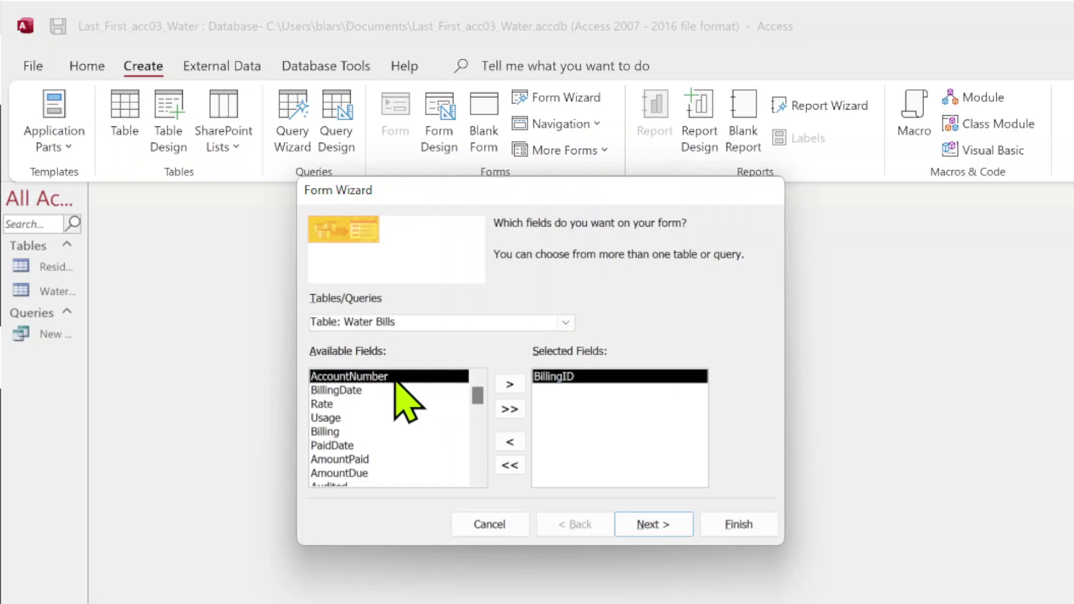
click(509, 386)
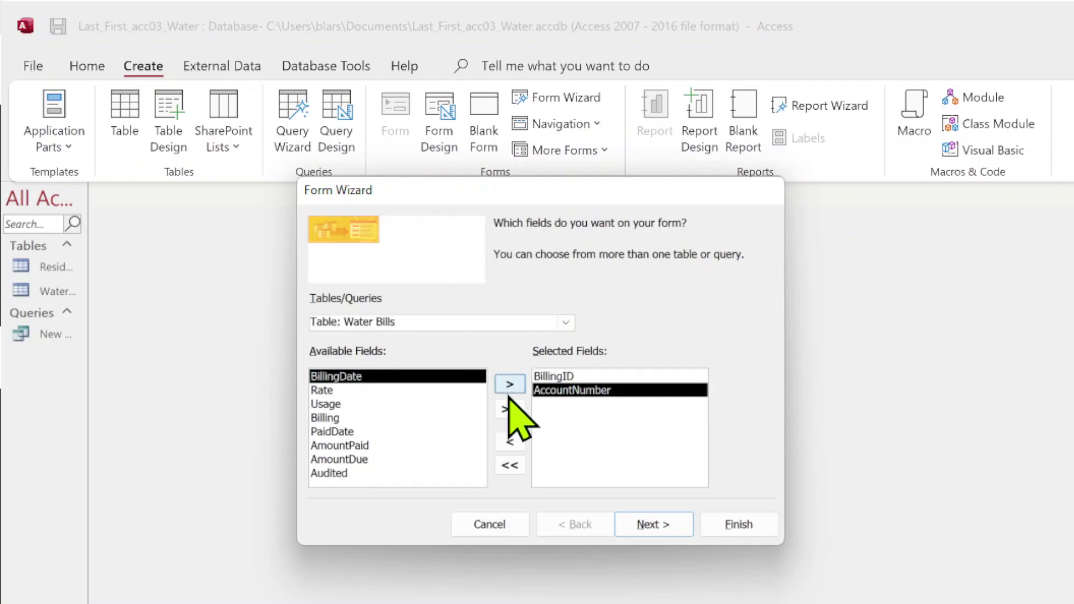
click(509, 409)
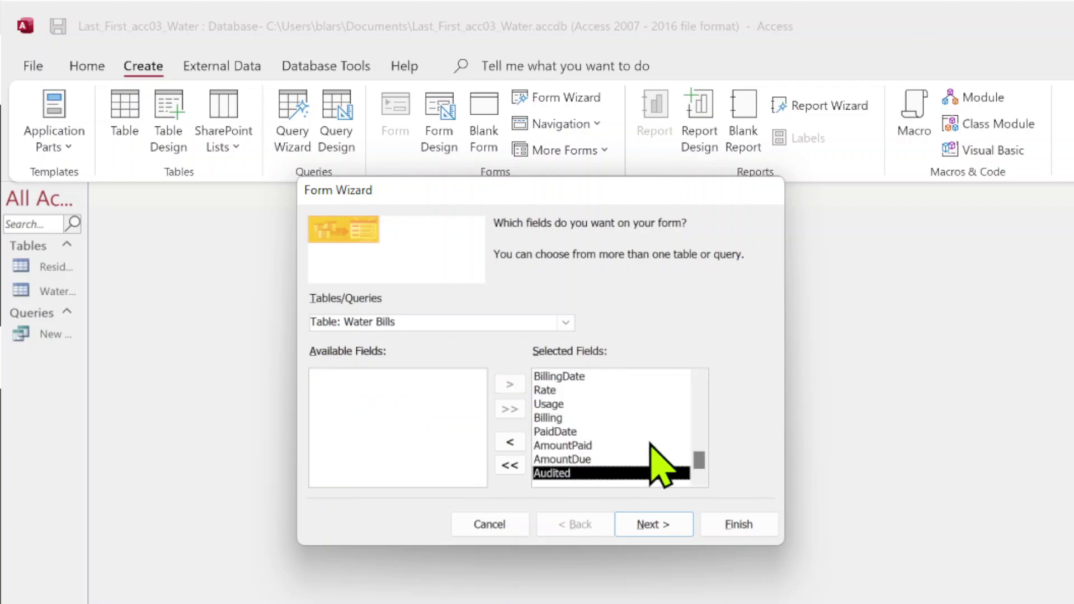
scroll(637, 445, up, 1)
scroll(638, 444, down, 1)
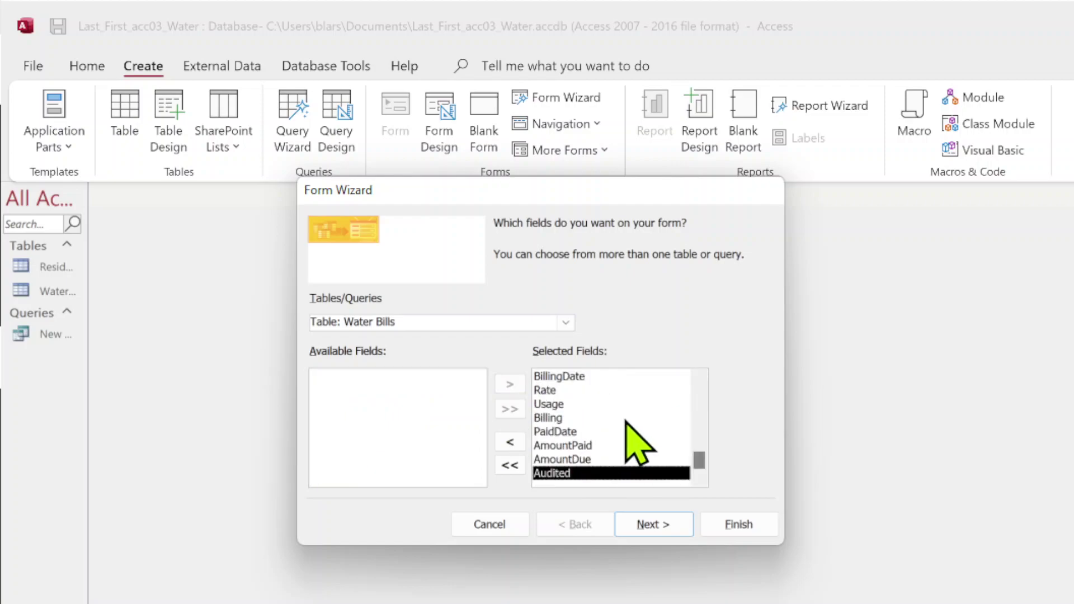
click(510, 442)
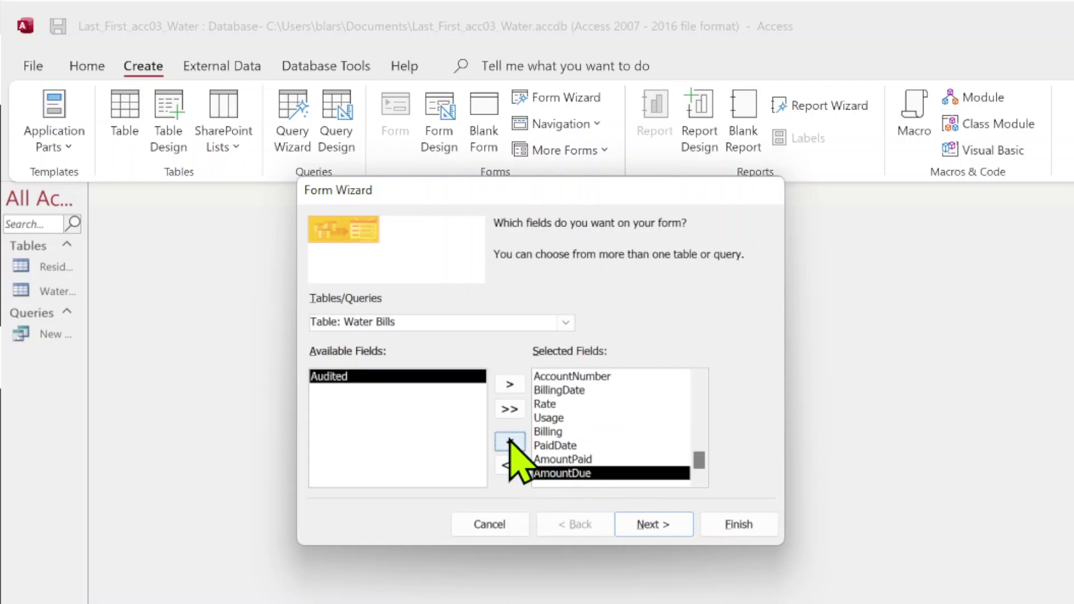
- Keep the Columnar layout, title the form Water Bills Form, and finish it so it opens for viewing data
click(654, 520)
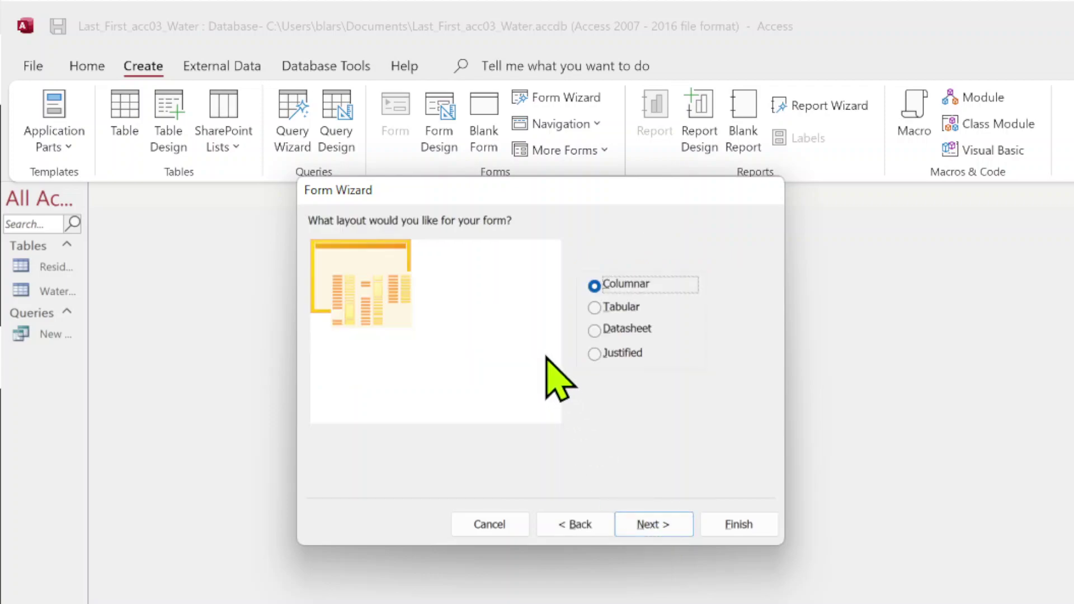
click(651, 524)
click(542, 248)
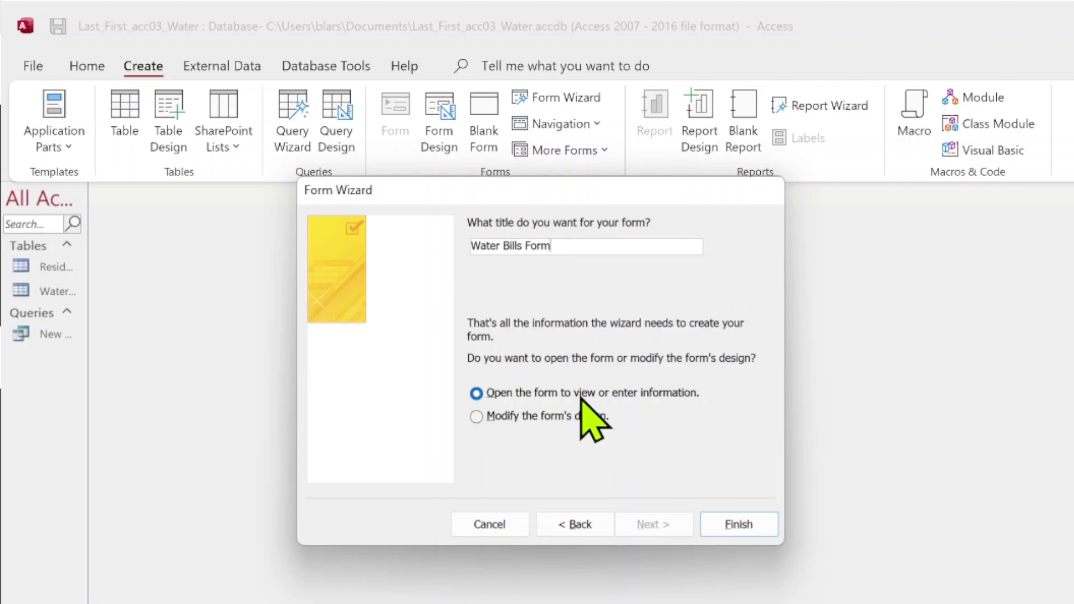
click(733, 524)
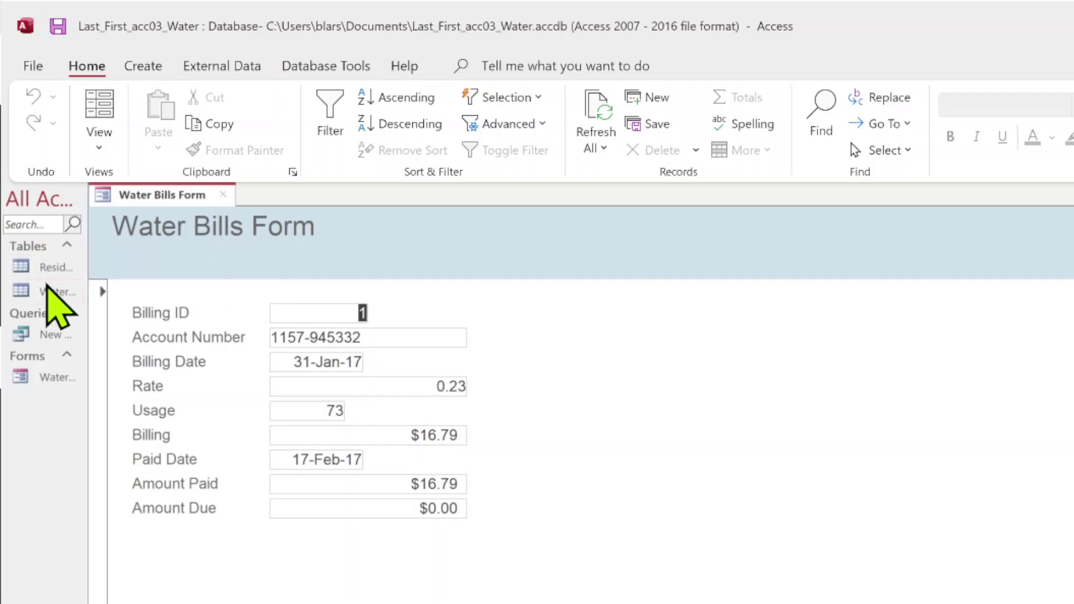
- Open the Water Bills table and compare its records with those in the Water Bills Form
double_click(49, 292)
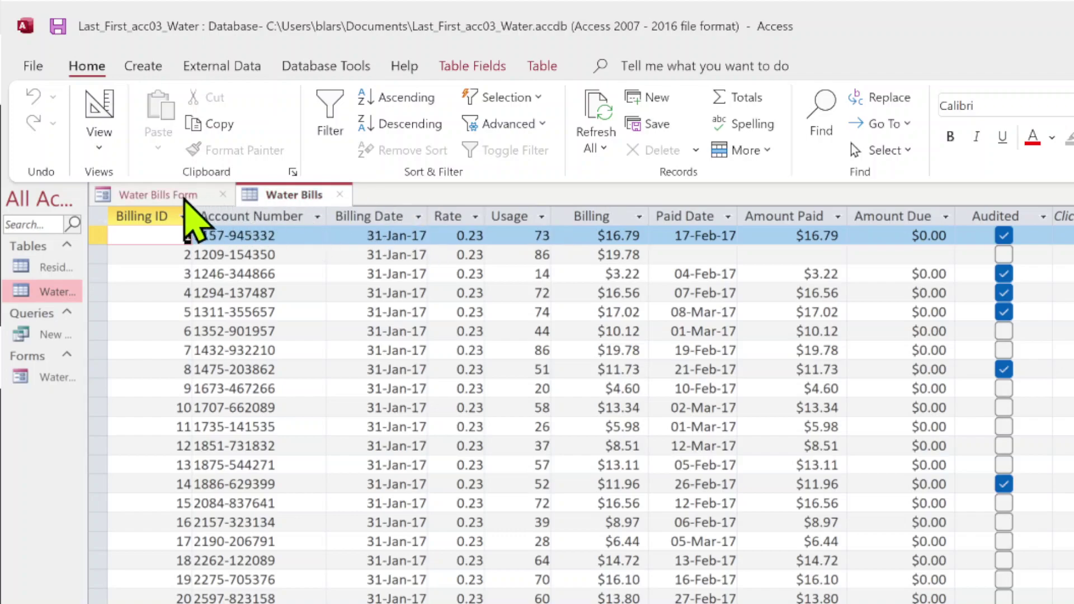
click(157, 196)
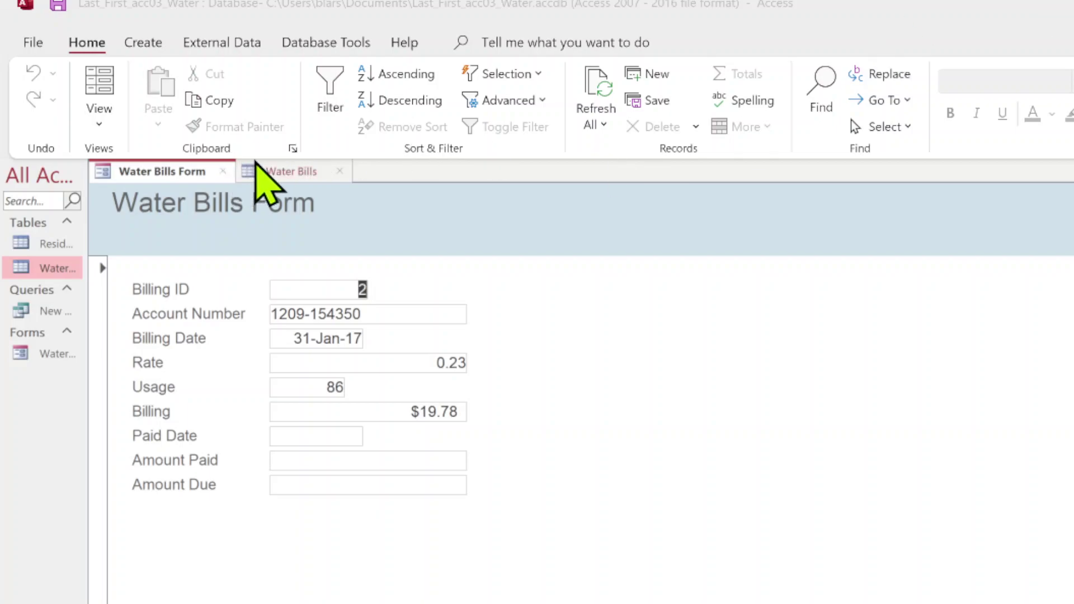
click(274, 169)
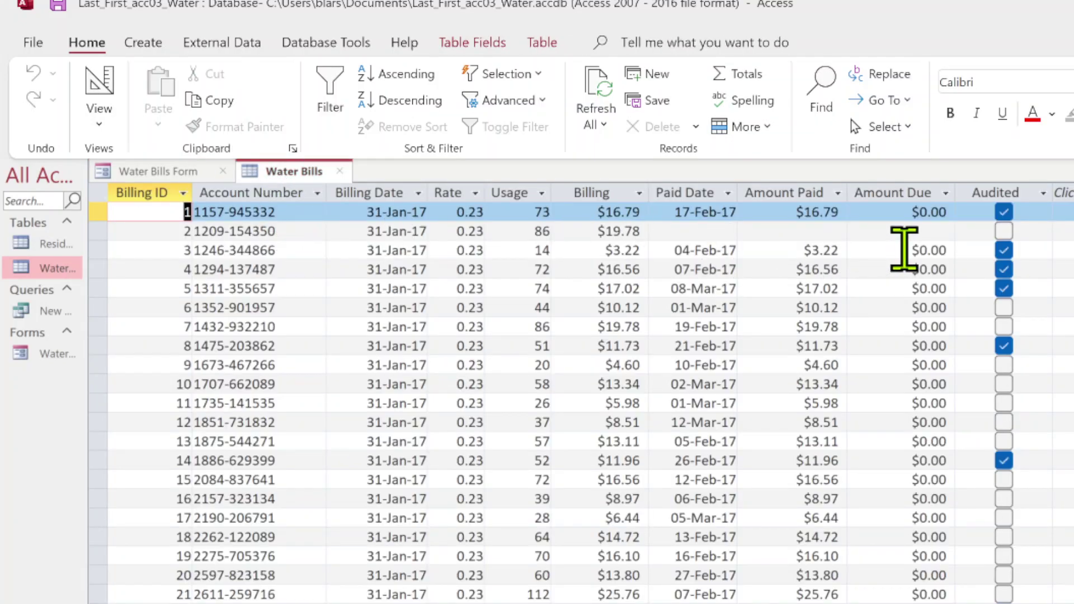
click(158, 170)
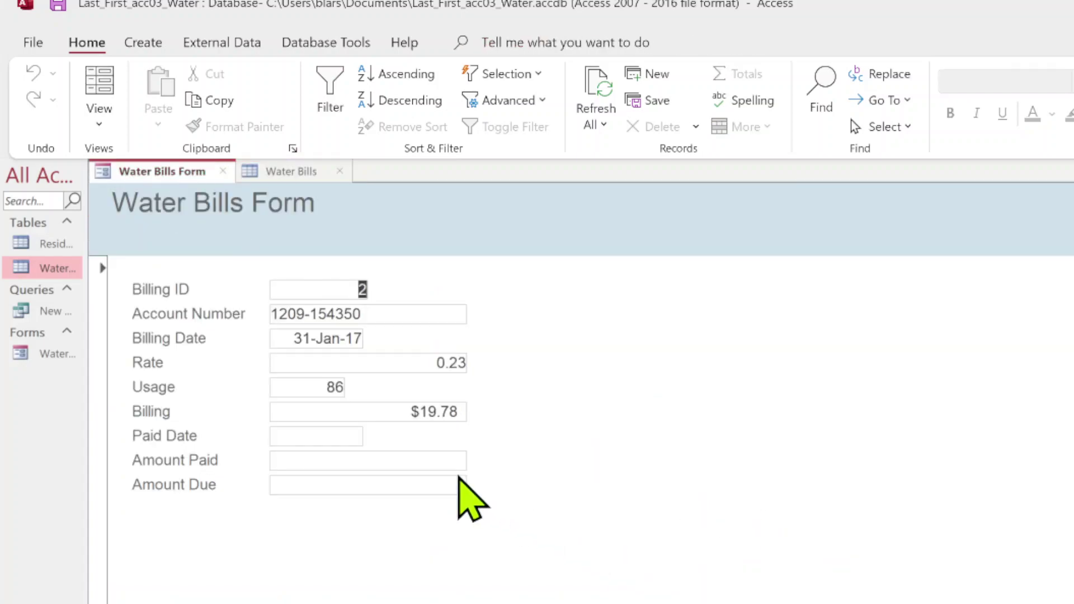
- Enter a paid date of 06-Feb-17 and an amount paid of 19.78 in the form's second record
click(347, 436)
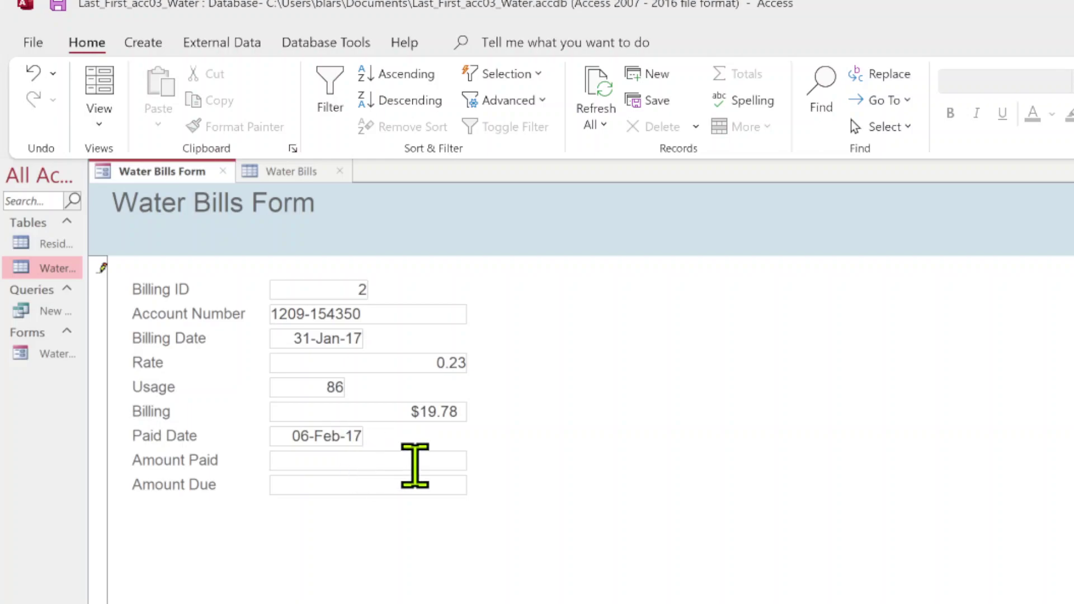
text(19.78)
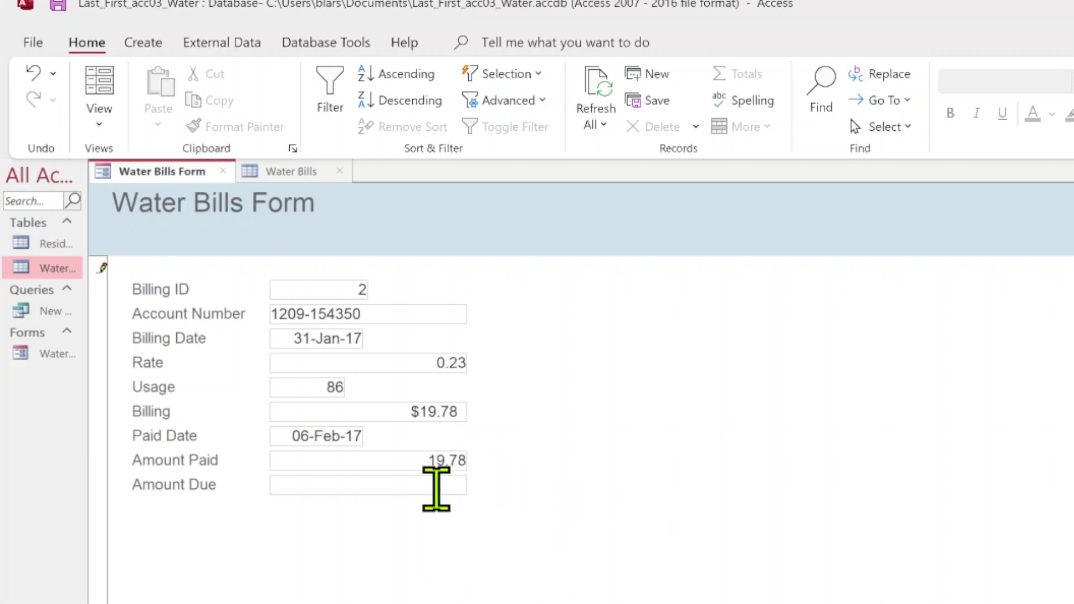
key(Tab)
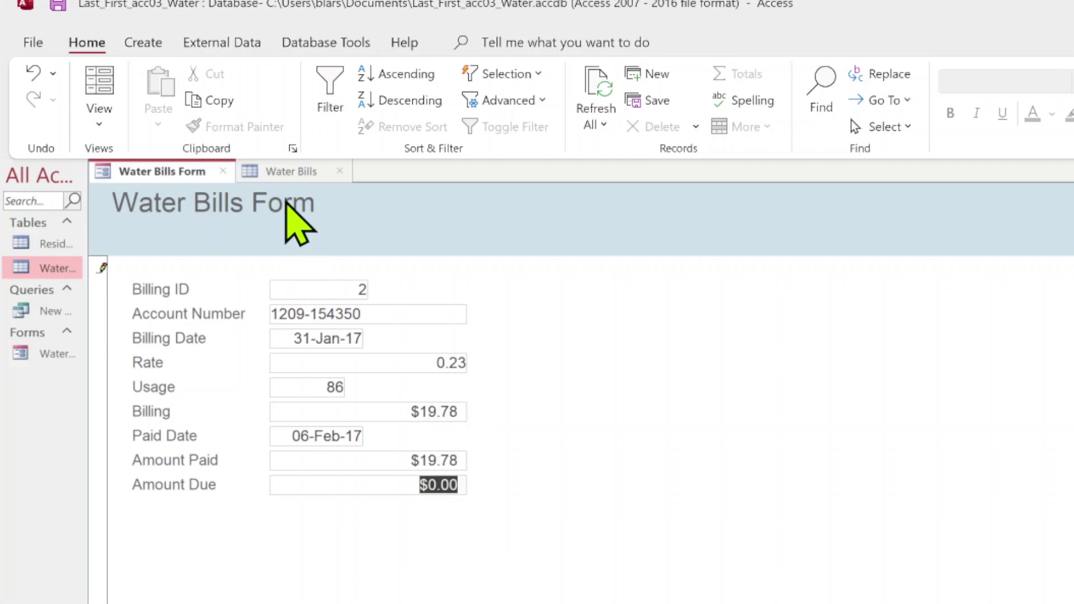
- Close and reopen the Water Bills table to check the second record for the payment, and return to the form
click(283, 174)
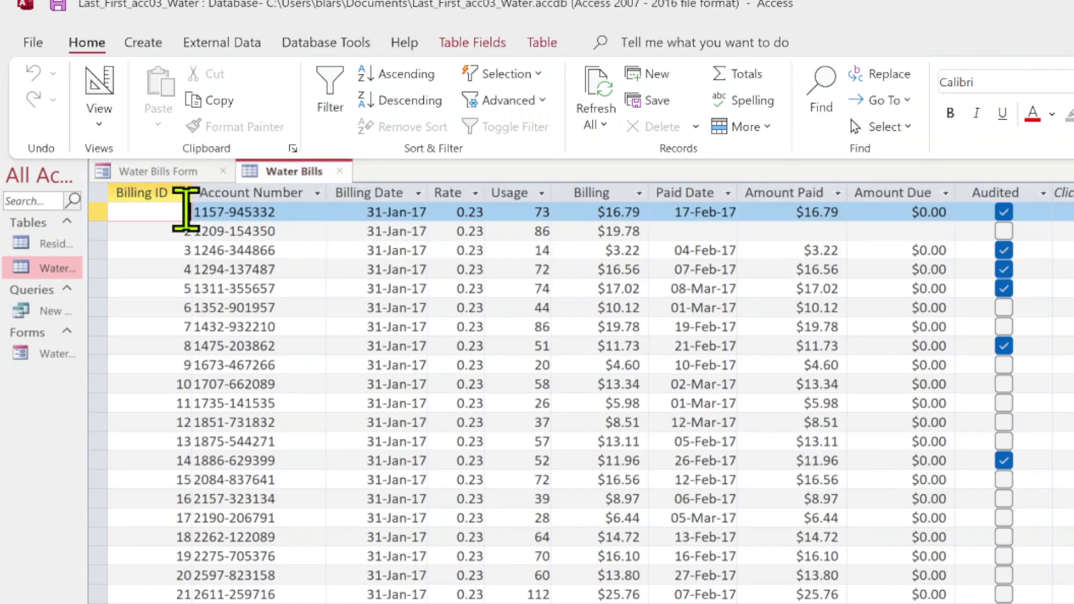
click(339, 171)
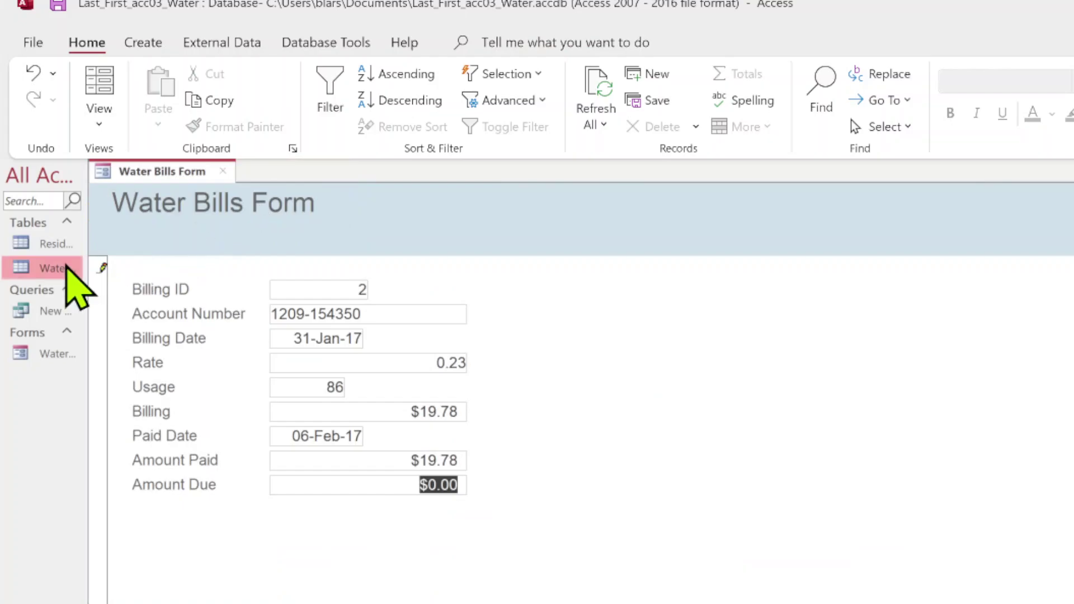
double_click(25, 269)
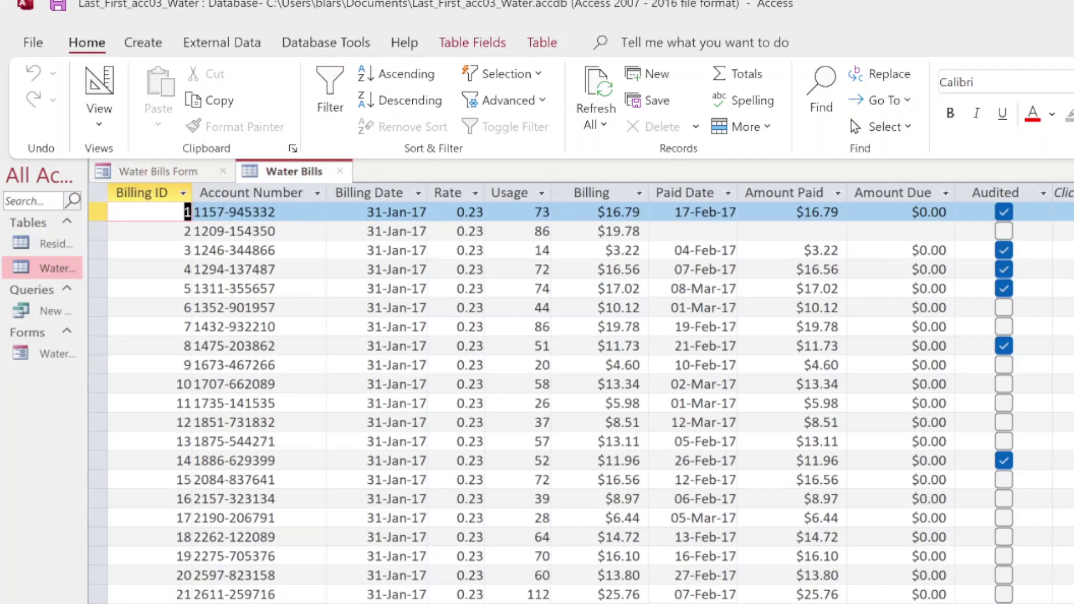
key(ctrl+F6)
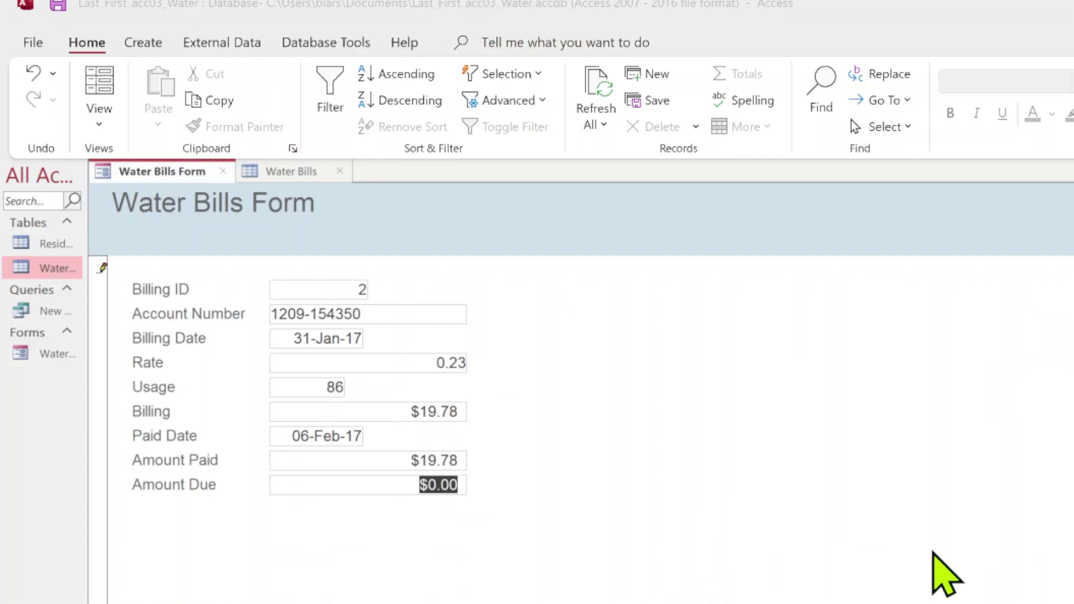
- Advance from Amount Due to the third record so the payment is saved, and check it in the Water Bills table
click(357, 483)
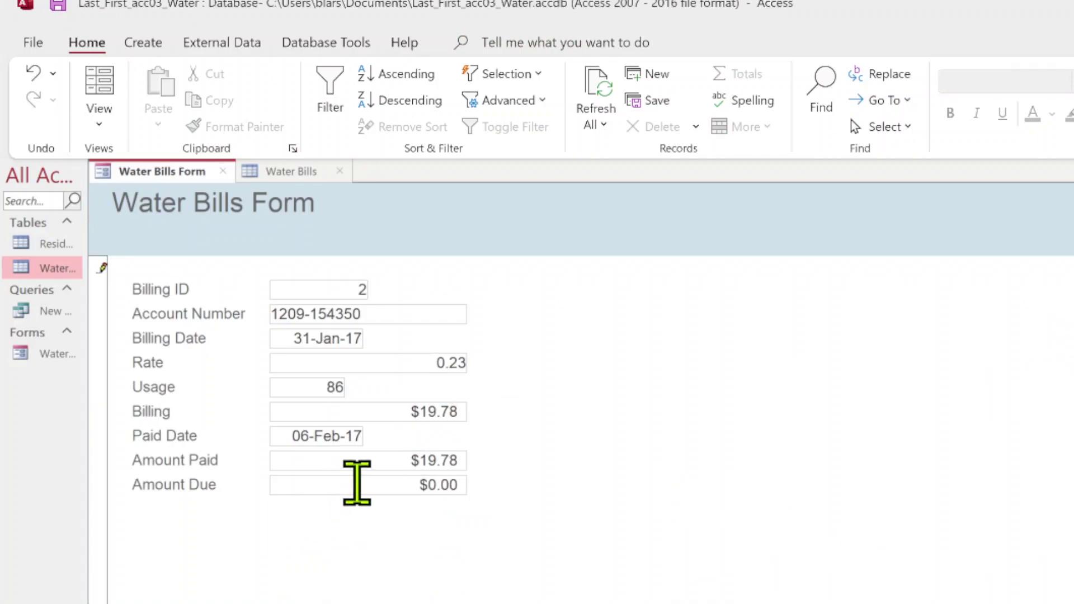
key(Tab)
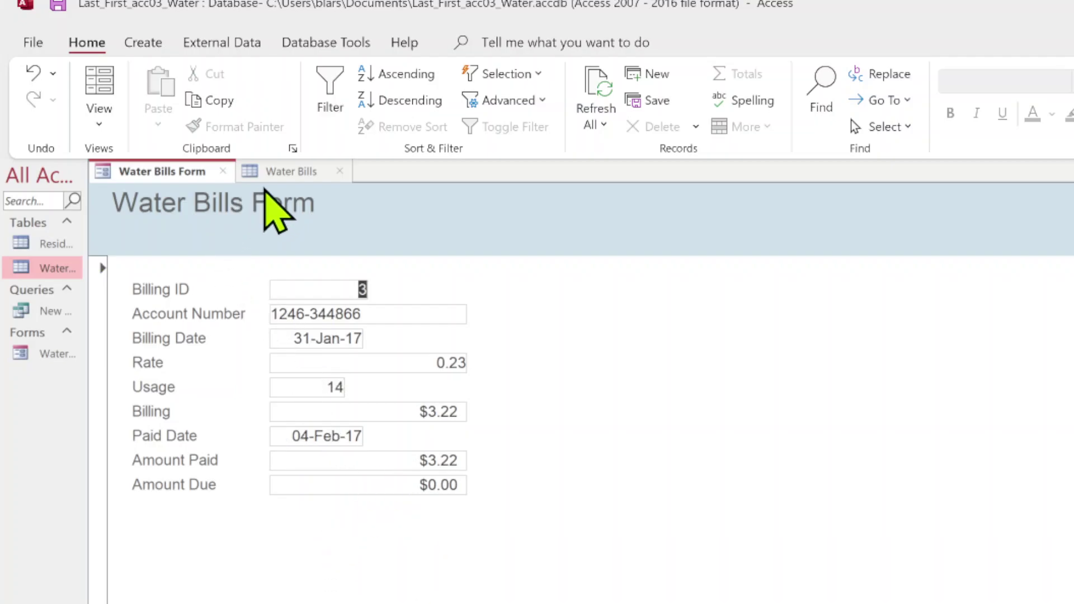
click(279, 172)
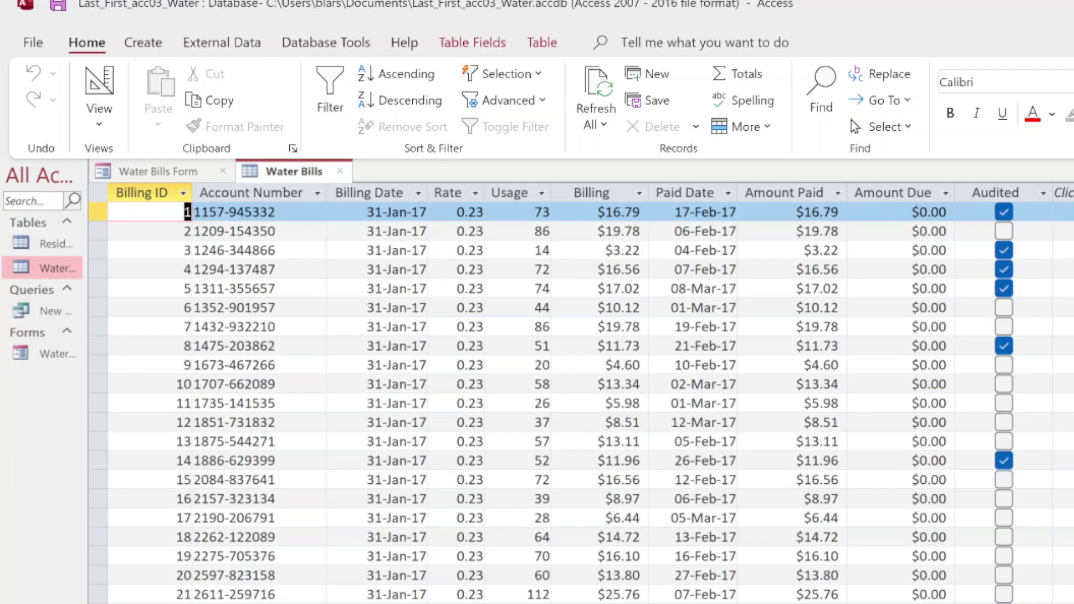
key(ctrl+F6)
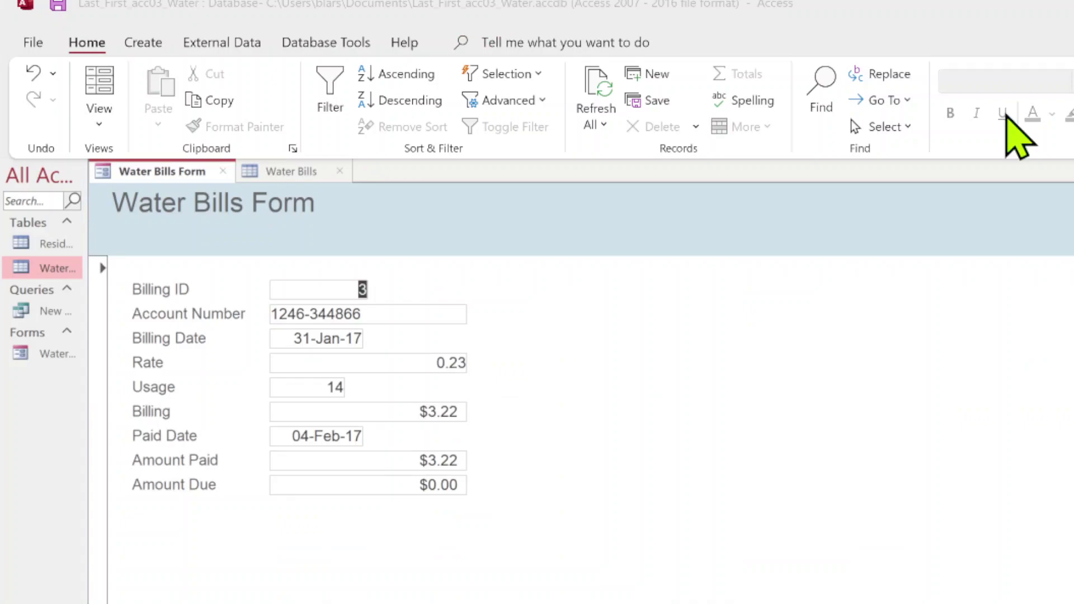
click(340, 287)
drag(340, 286, 419, 307)
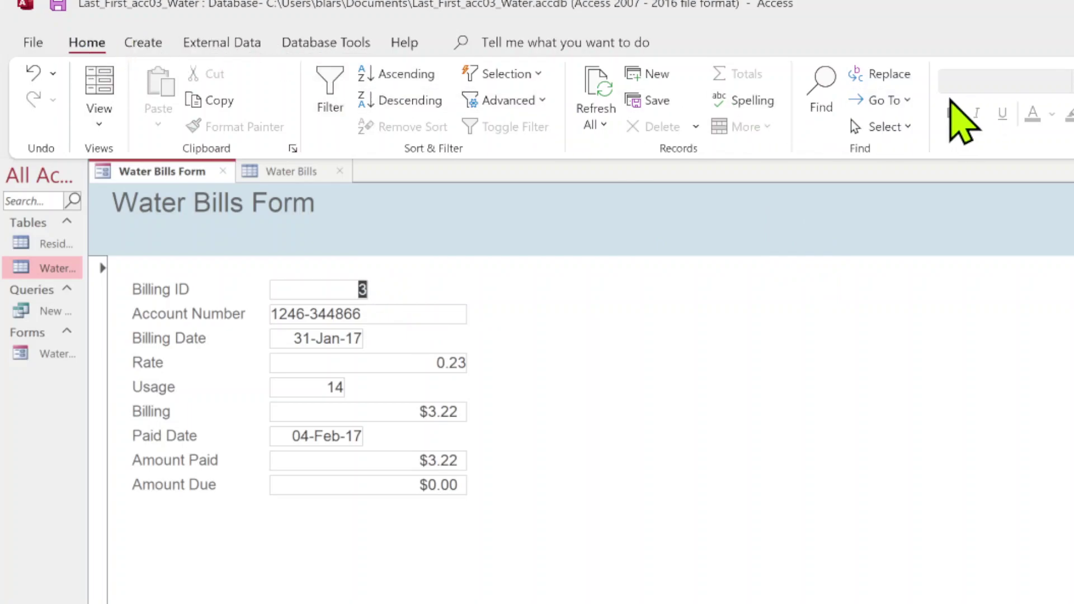
- Find the record with Billing ID 1352 in the Water Bills Form and close the search dialog
click(824, 84)
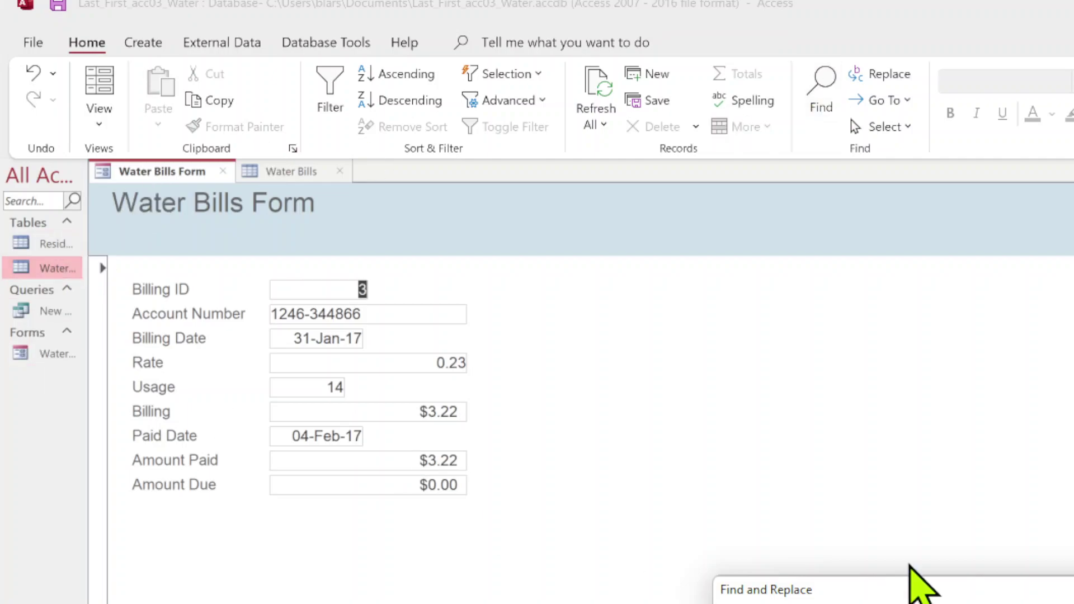
drag(913, 582, 599, 285)
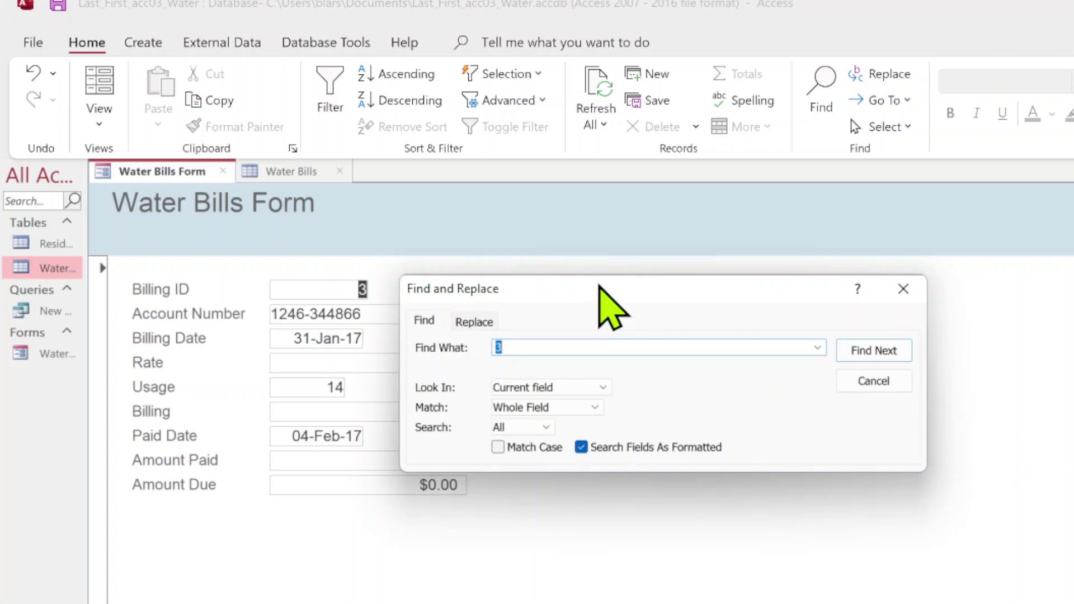
text(1352)
click(885, 354)
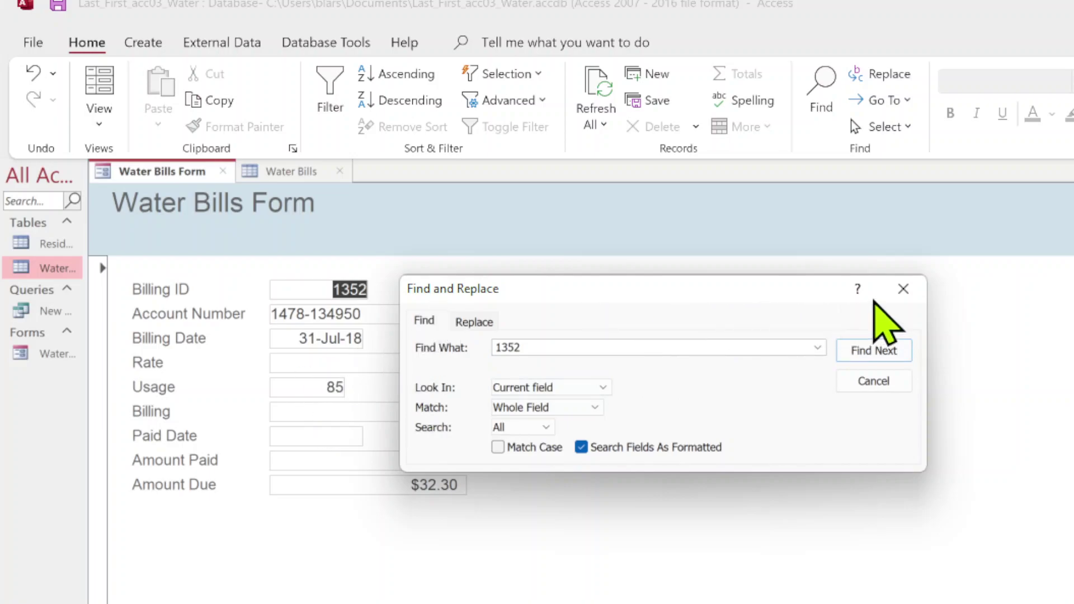
click(902, 289)
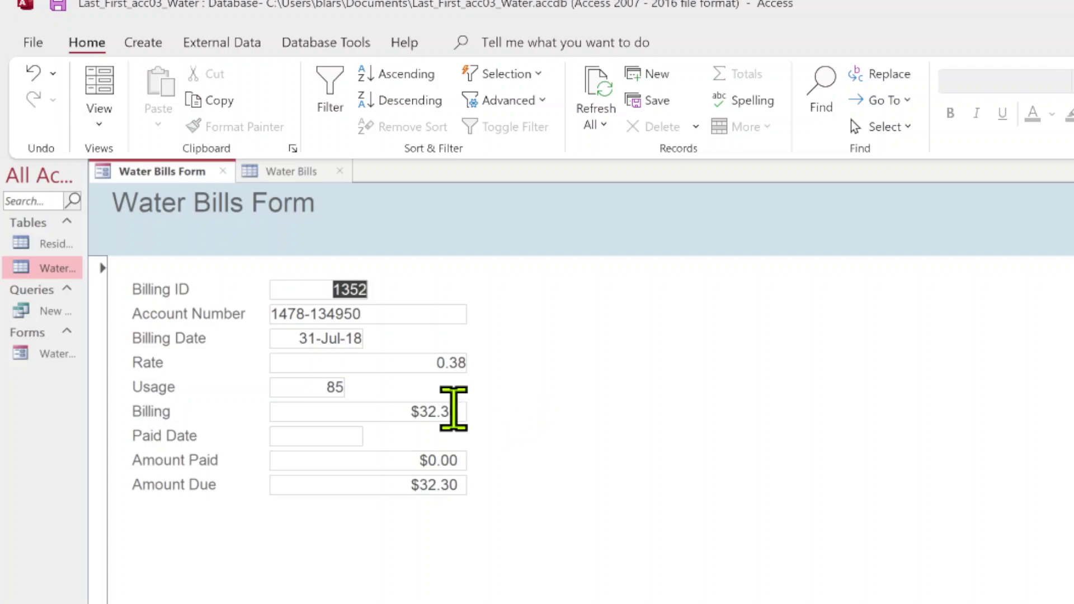
- Enter a paid date of 12-Aug-18 for billing record 1352 and open its amount paid for editing
click(334, 435)
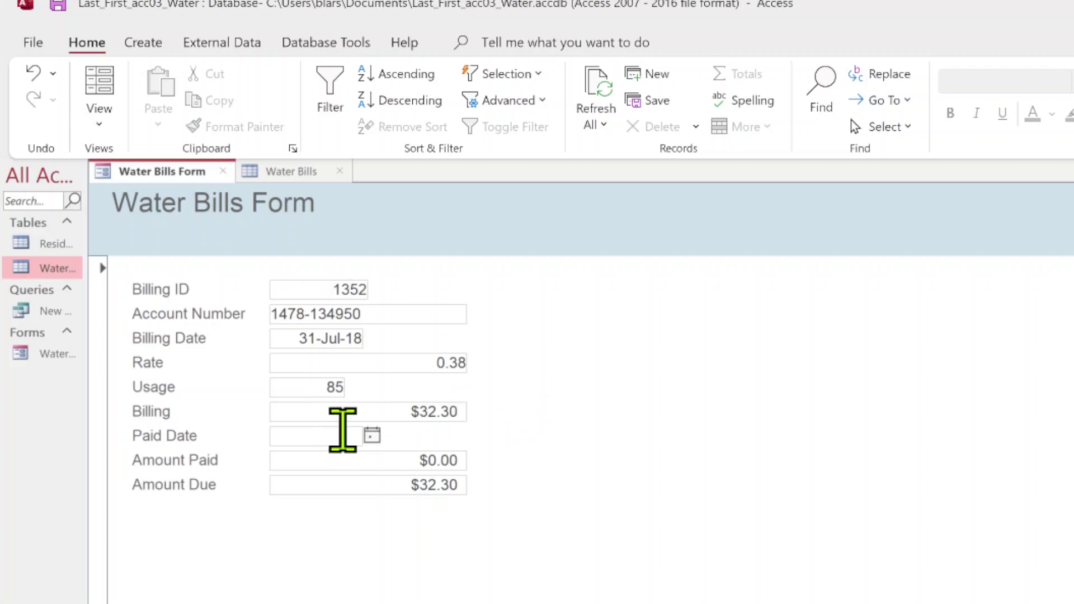
text(12-Aug-)
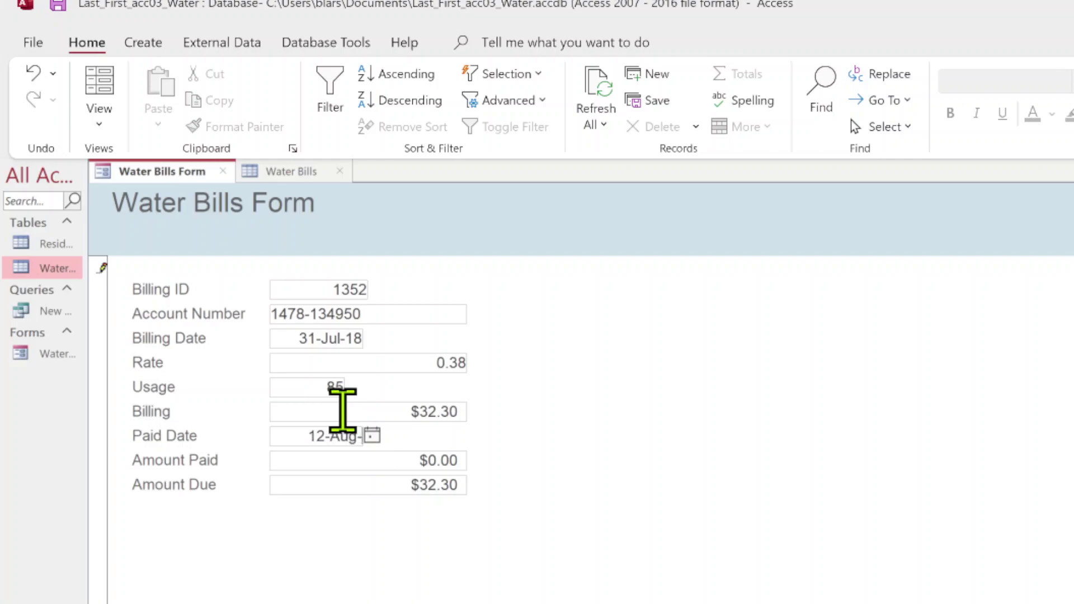
text(18)
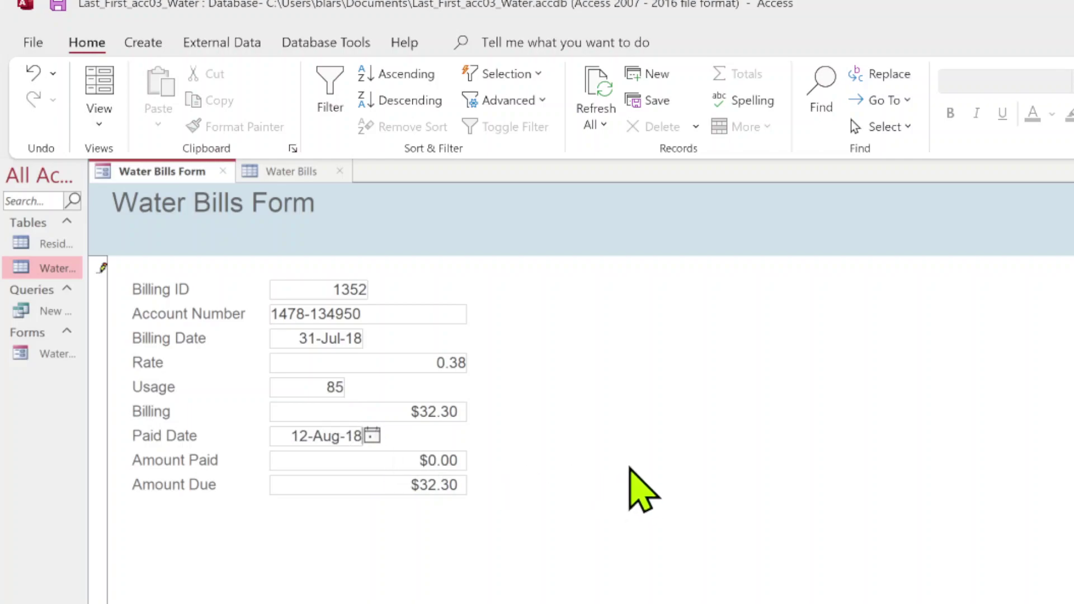
click(456, 460)
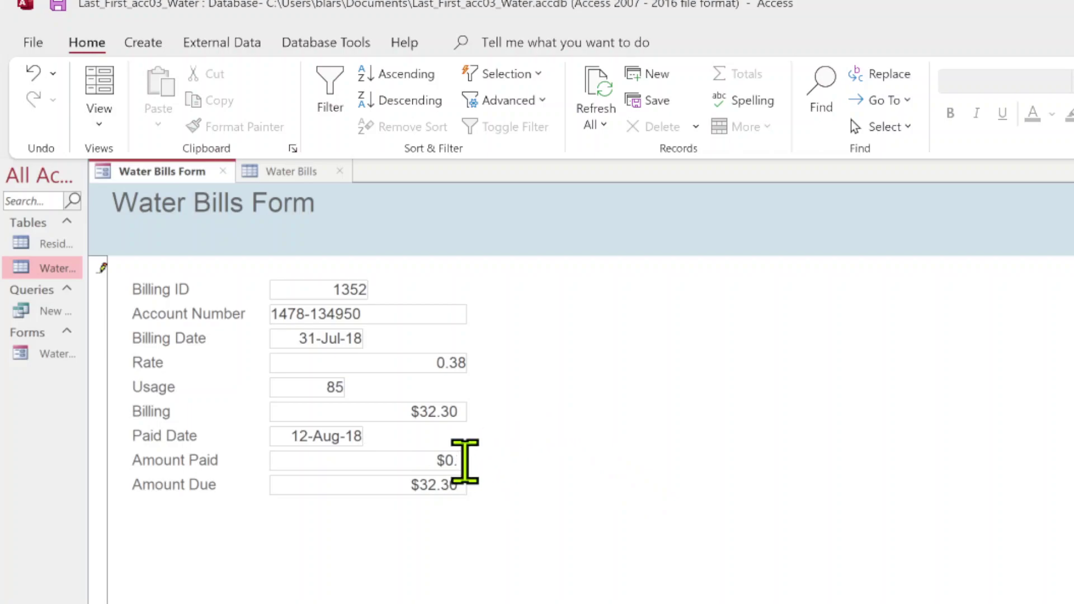